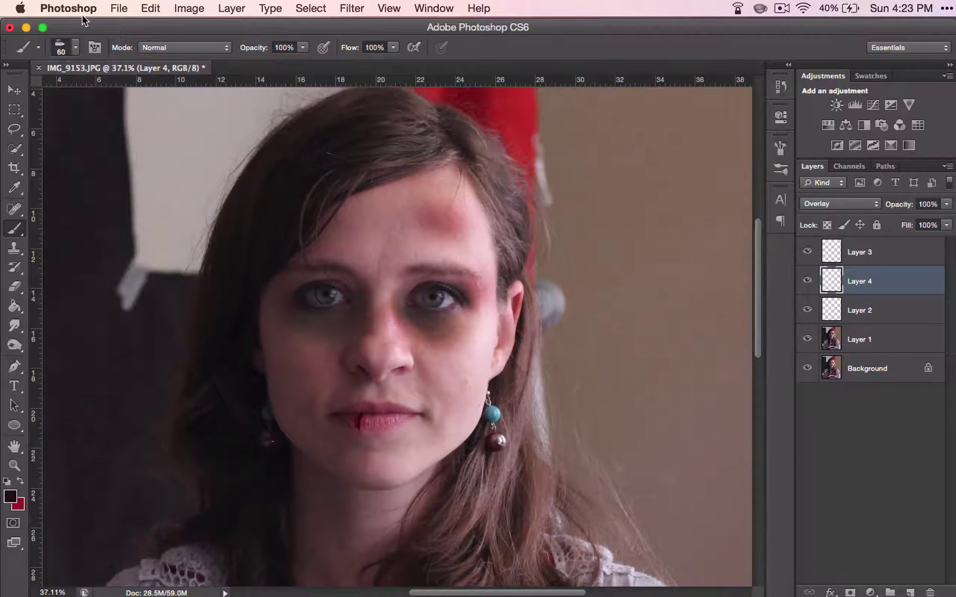
# - Choose the hard round brush and set its hardness to 72%
pyautogui.click(75, 49)
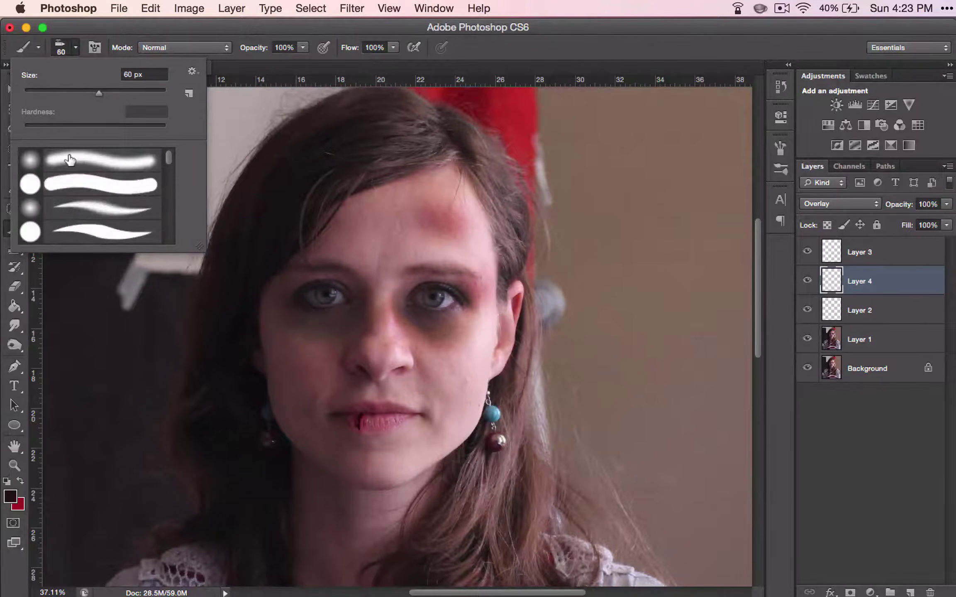
pyautogui.click(63, 182)
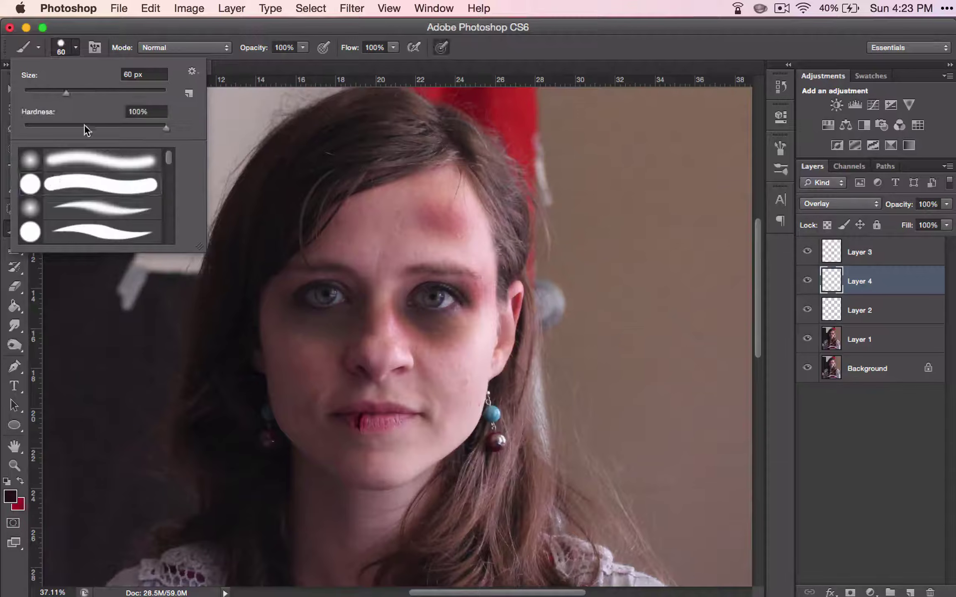
pyautogui.click(124, 125)
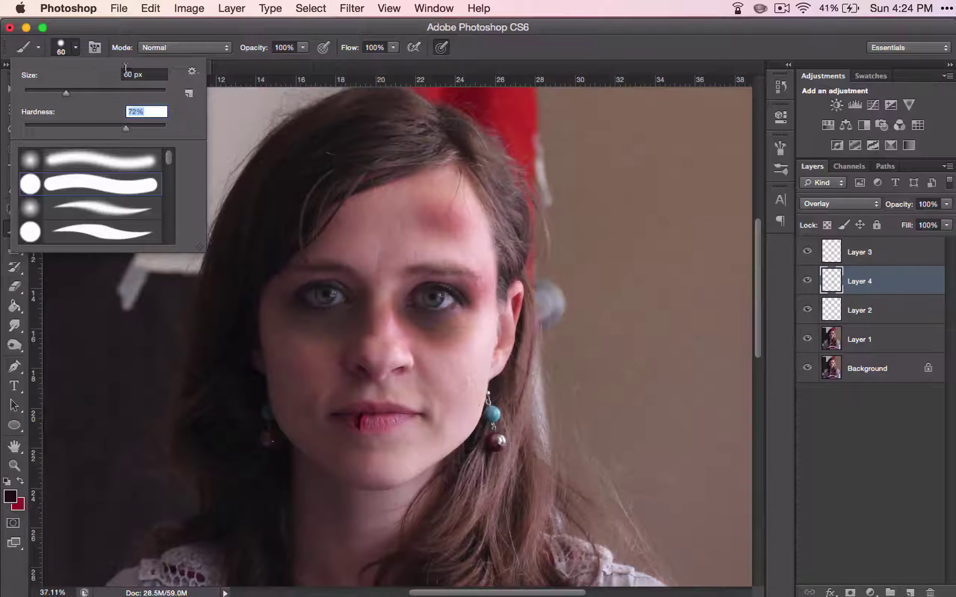
pyautogui.click(133, 54)
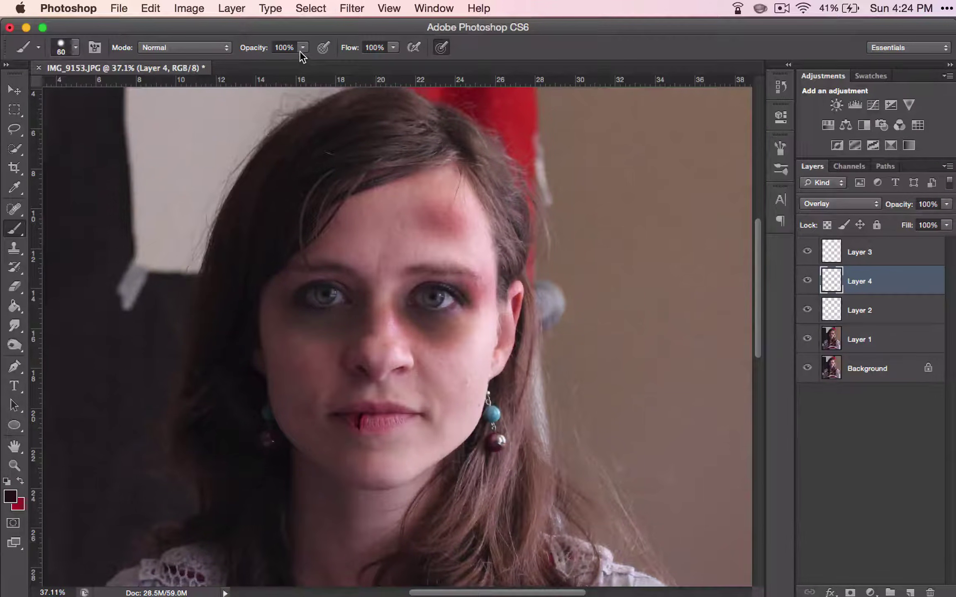
# - Set the brush blending mode to Multiply and swap the colors so dark red is the foreground
pyautogui.click(207, 48)
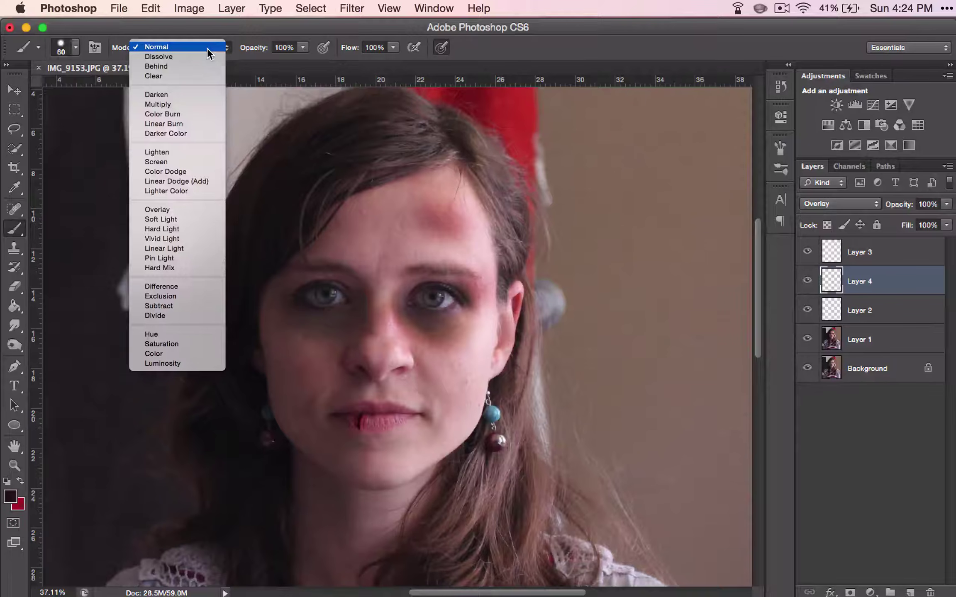
pyautogui.click(187, 104)
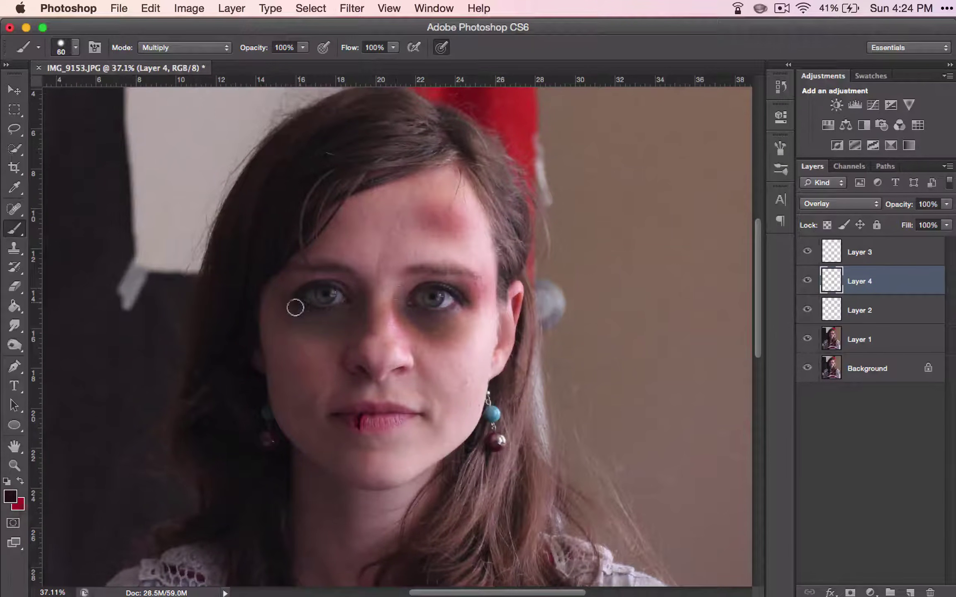
pyautogui.click(20, 480)
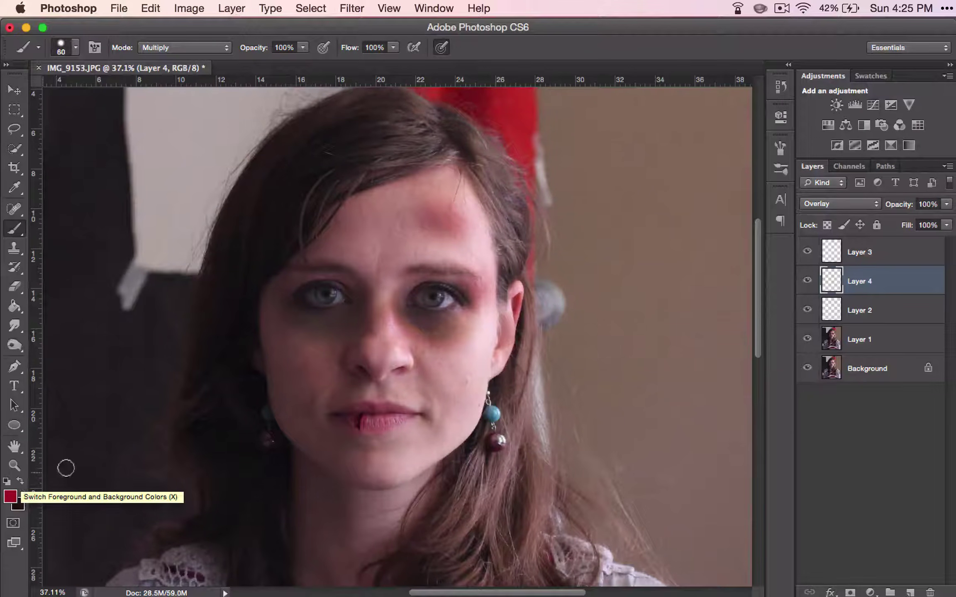
# - Create a new layer group above Layer 3 and name it "split lip"
pyautogui.click(876, 258)
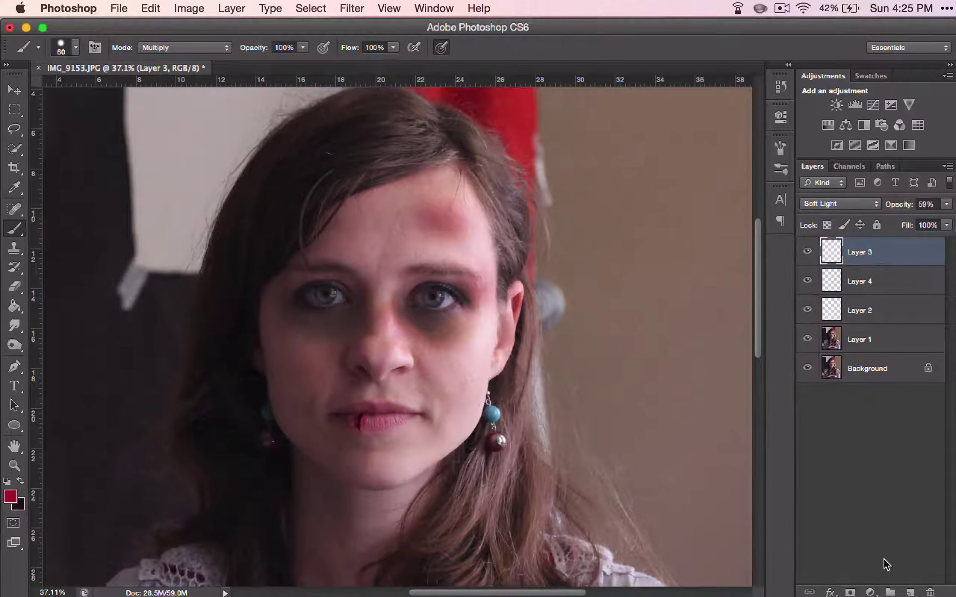
pyautogui.click(890, 592)
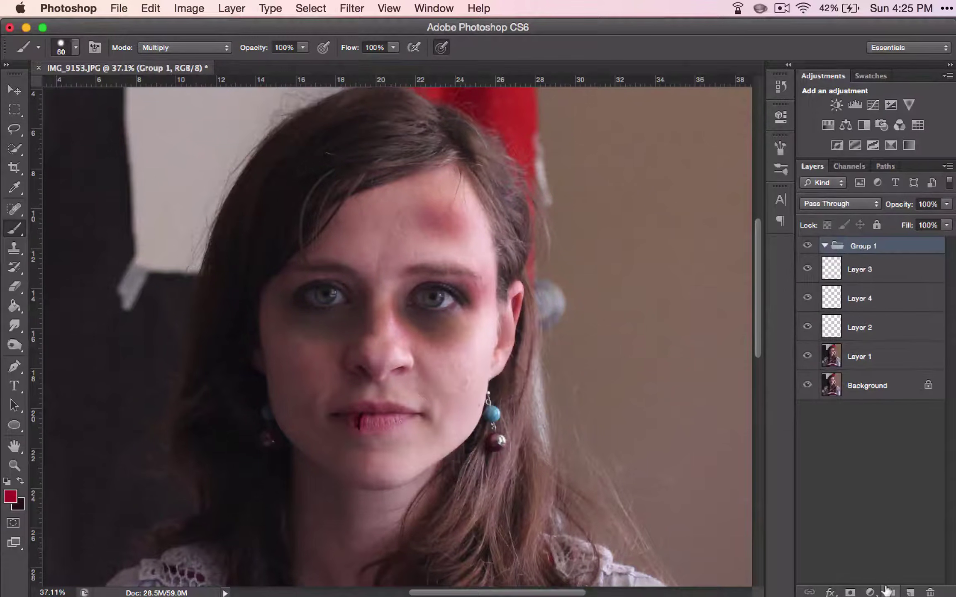
pyautogui.doubleClick(861, 245)
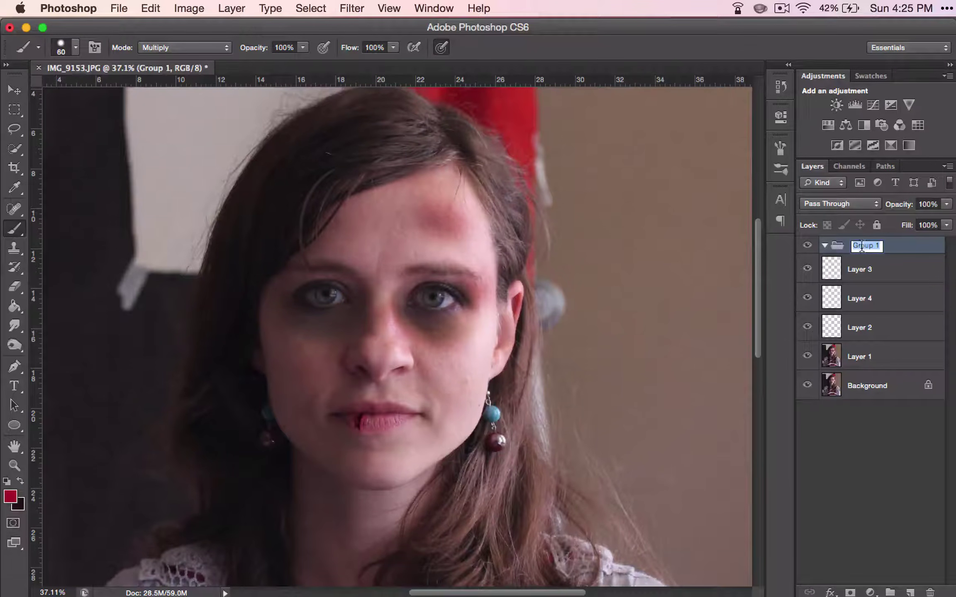
pyautogui.write('split lip')
pyautogui.press('Return')
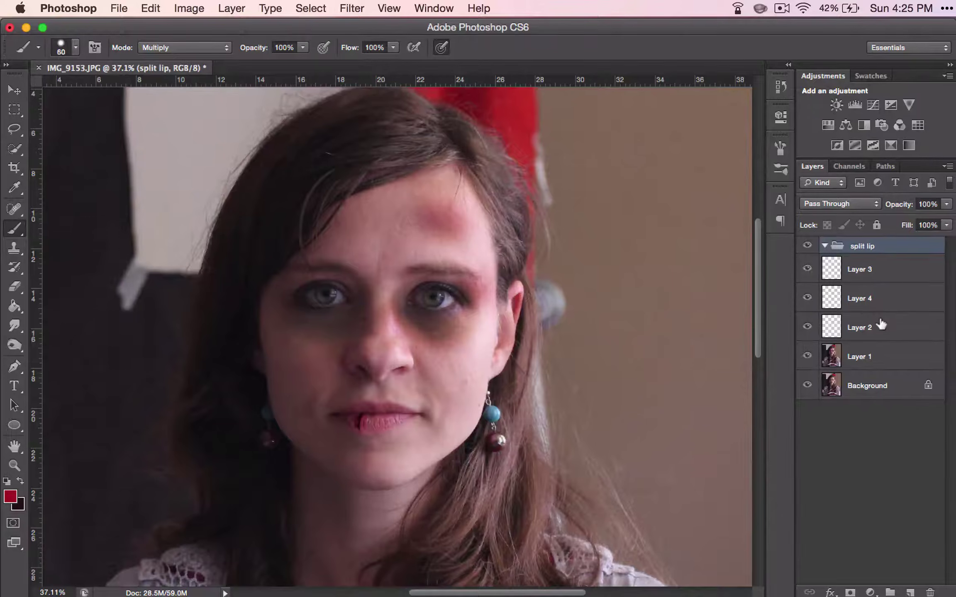
# - Move Layer 3, Layer 4 and Layer 2 into the split lip group and collapse the group
pyautogui.doubleClick(882, 322)
pyautogui.click(899, 246)
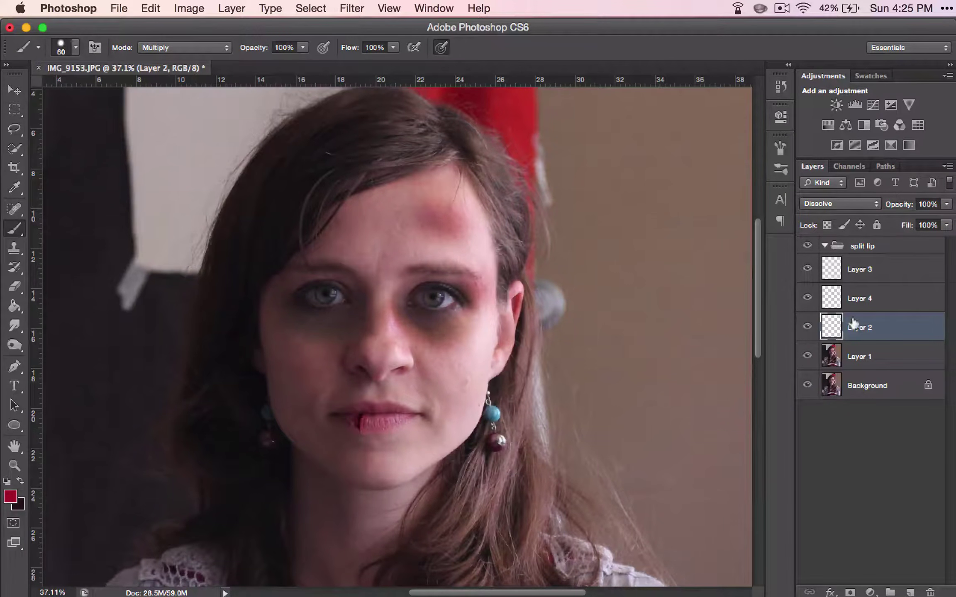
pyautogui.keyDown('shift'); pyautogui.click(851, 272); pyautogui.keyUp('shift')
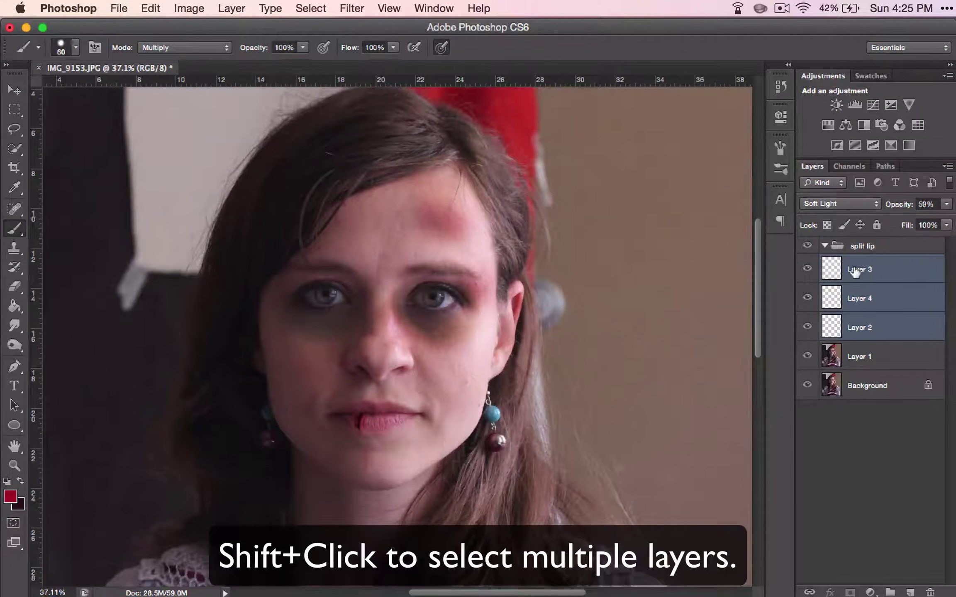
pyautogui.moveTo(855, 272); pyautogui.dragTo(823, 246)
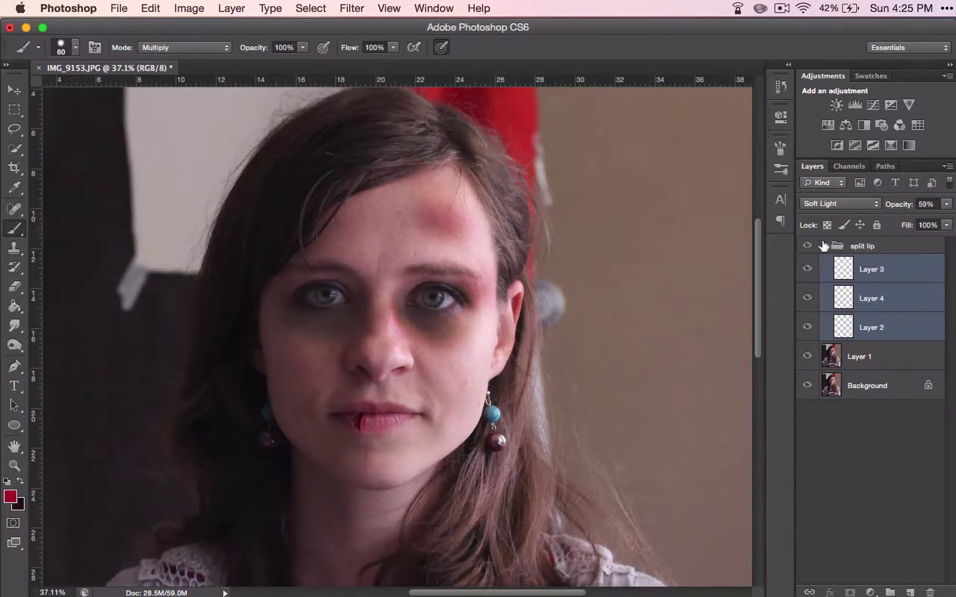
pyautogui.click(824, 245)
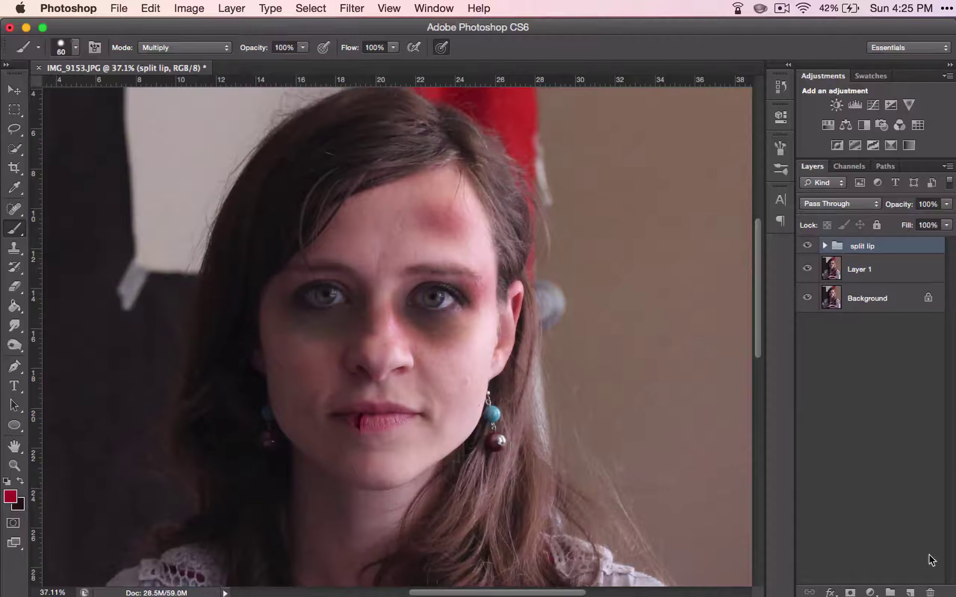
# - Add a new empty layer above the split lip group for painting on the lower face
pyautogui.click(908, 591)
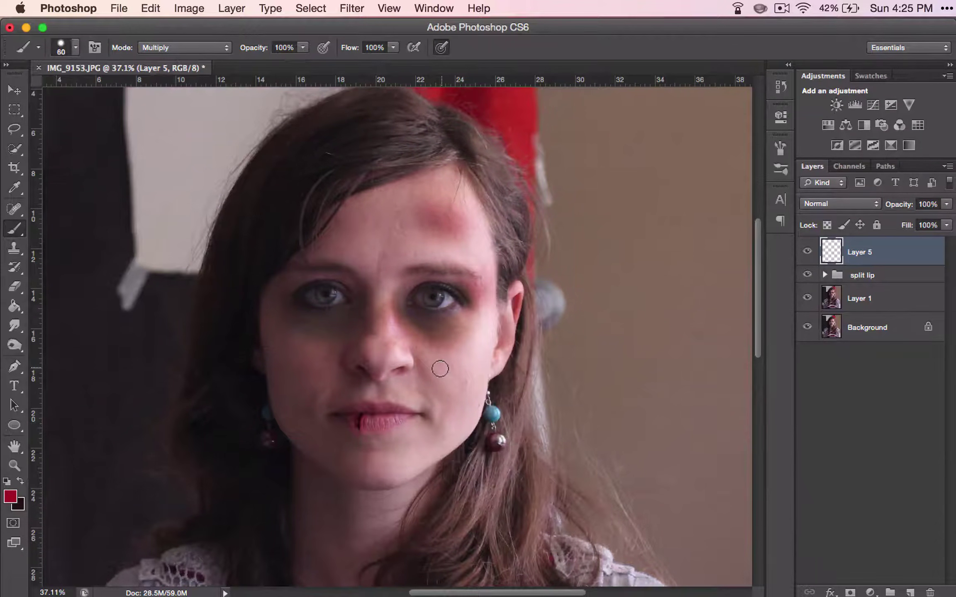
pyautogui.scroll(2, 439, 367)
pyautogui.scroll(-3, 411, 386)
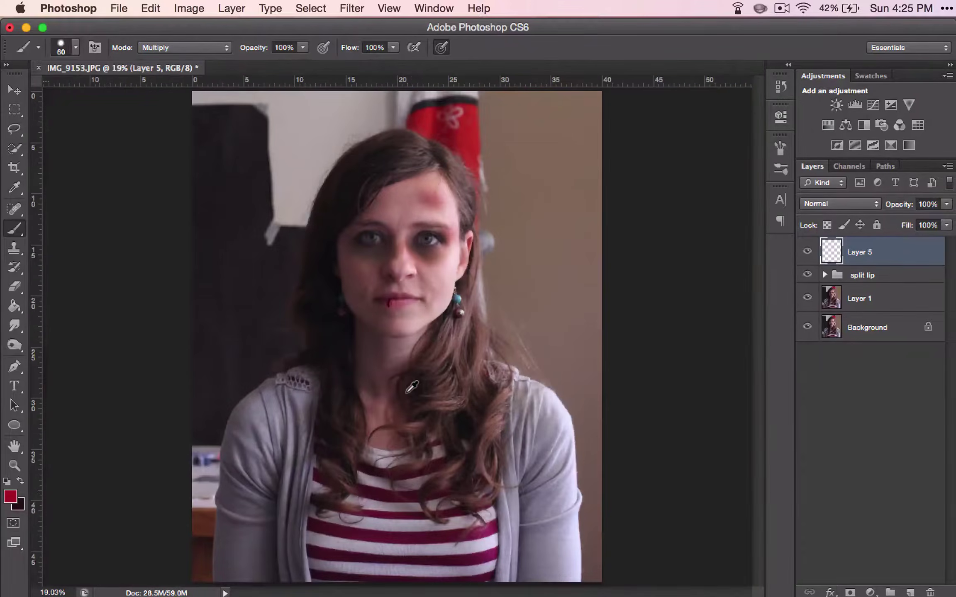
pyautogui.scroll(5, 412, 387)
pyautogui.scroll(10, 409, 385)
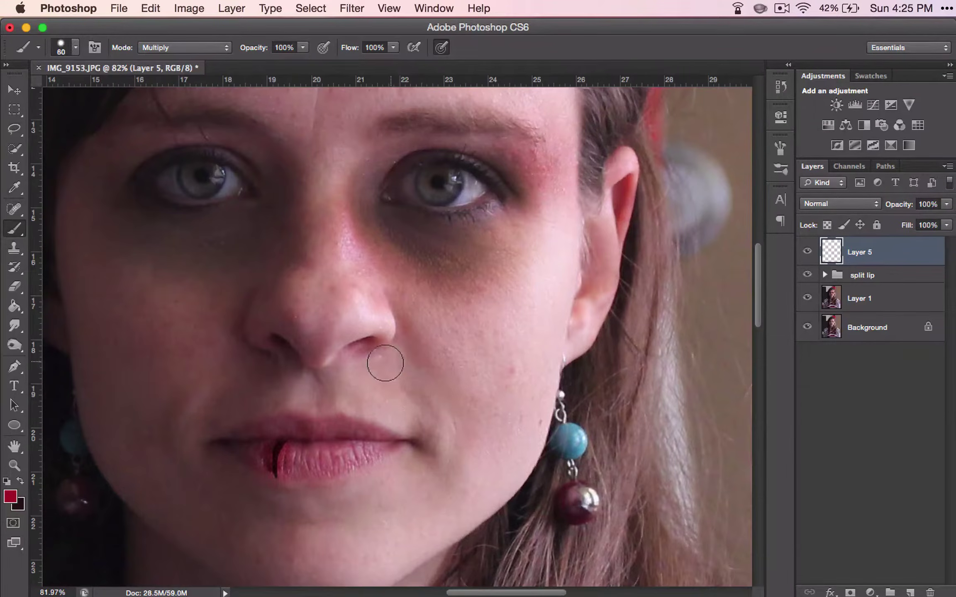
# - Try a short red brush stroke below the nostril and clear it from the layer
pyautogui.moveTo(385, 363)
pyautogui.mouseDown()
pyautogui.moveTo(394, 386)
pyautogui.moveTo(379, 353)
pyautogui.moveTo(382, 376)
pyautogui.moveTo(380, 352)
pyautogui.moveTo(384, 377)
pyautogui.moveTo(385, 363)
pyautogui.moveTo(400, 387)
pyautogui.mouseUp()
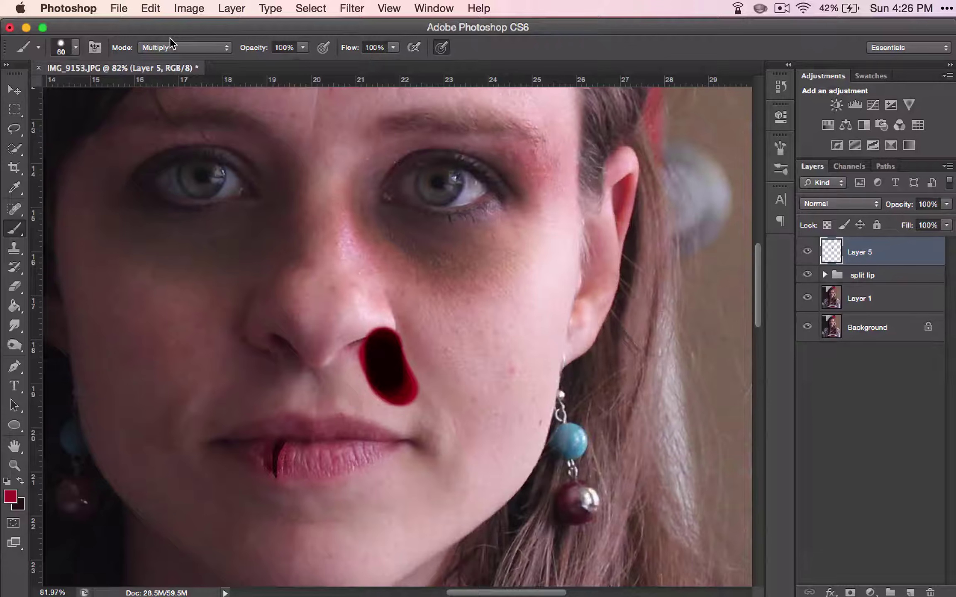
pyautogui.press('super+a')
pyautogui.press('BackSpace')
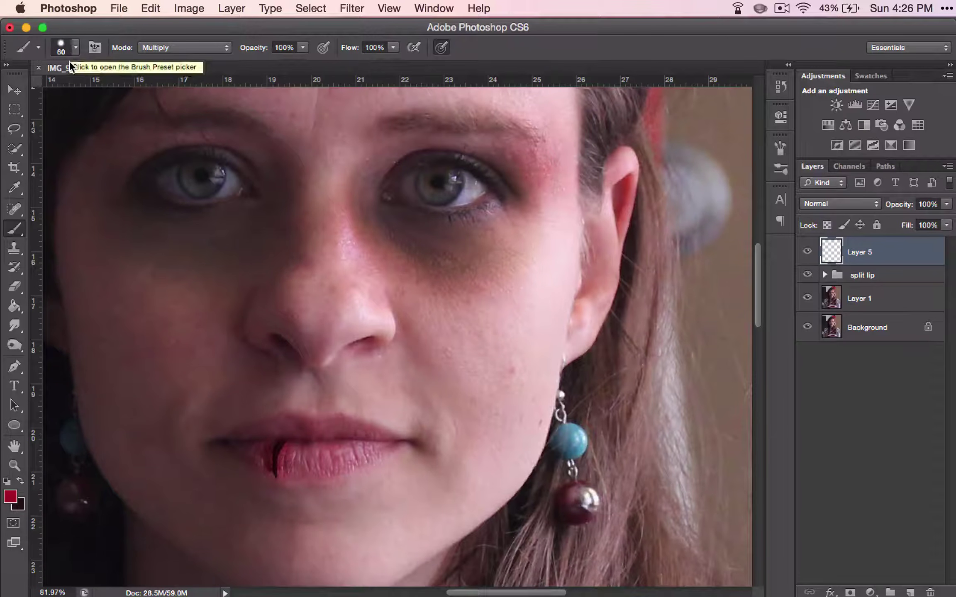
# - Set the brush tip size to 32 px
pyautogui.click(773, 152)
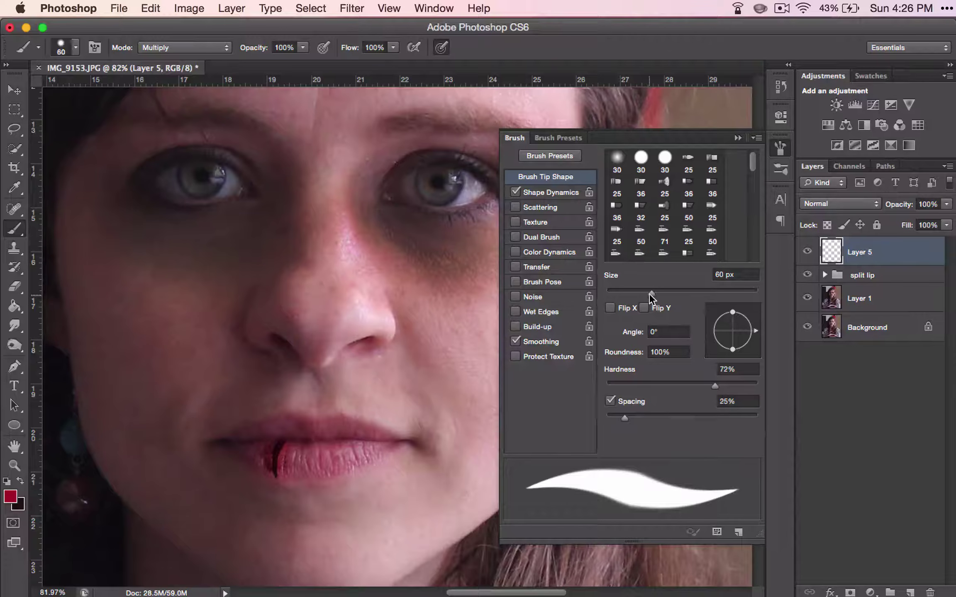
pyautogui.moveTo(652, 292)
pyautogui.mouseDown()
pyautogui.moveTo(732, 294)
pyautogui.moveTo(630, 294)
pyautogui.mouseUp()
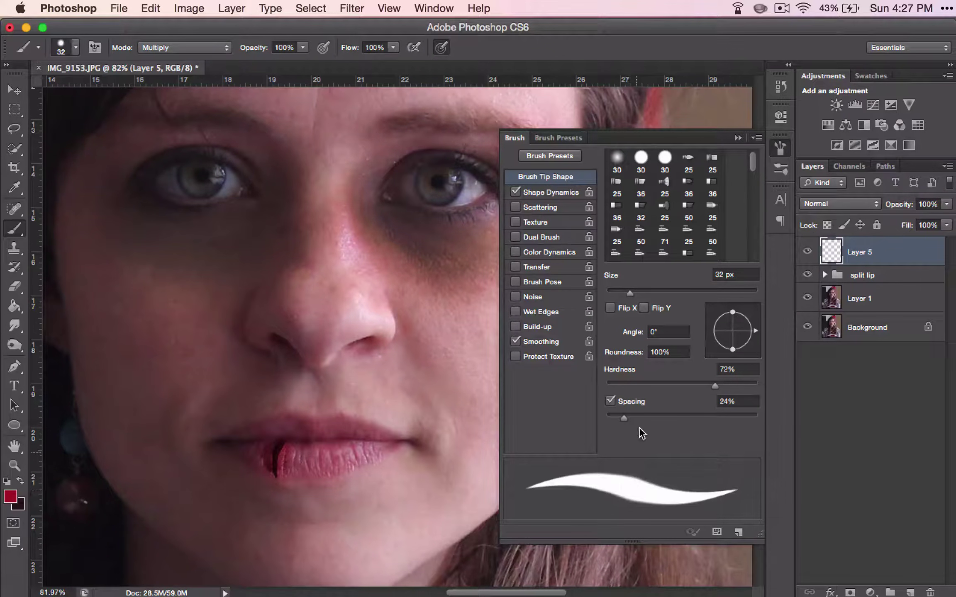
# - Try a brush spacing of 148% with a looping test stroke around the nose and undo the stroke
pyautogui.moveTo(624, 417); pyautogui.dragTo(698, 416)
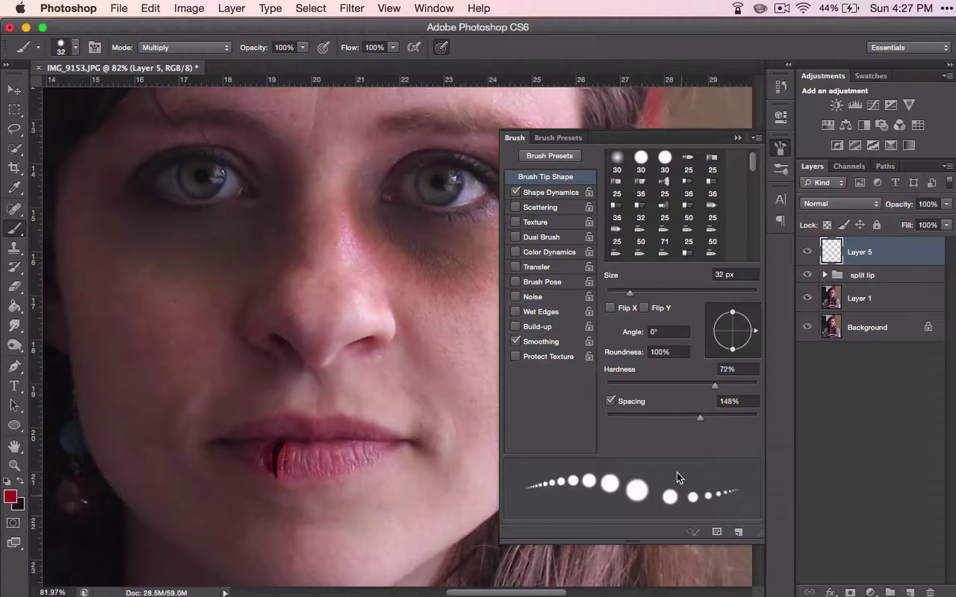
pyautogui.click(449, 323)
pyautogui.moveTo(448, 323)
pyautogui.mouseDown()
pyautogui.moveTo(309, 355)
pyautogui.moveTo(249, 341)
pyautogui.moveTo(253, 303)
pyautogui.moveTo(318, 283)
pyautogui.moveTo(348, 299)
pyautogui.moveTo(360, 368)
pyautogui.moveTo(398, 394)
pyautogui.mouseUp()
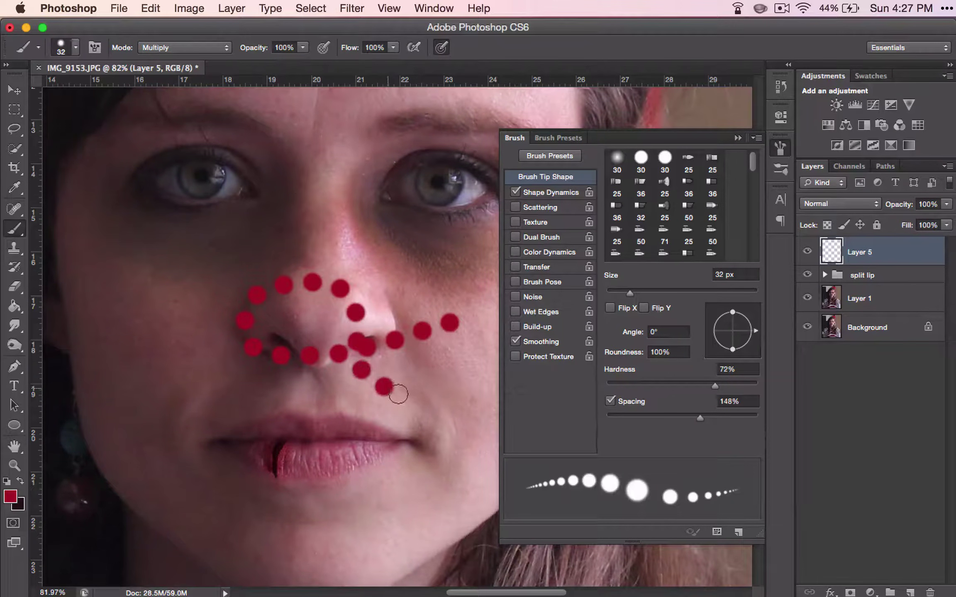
pyautogui.press('super+z')
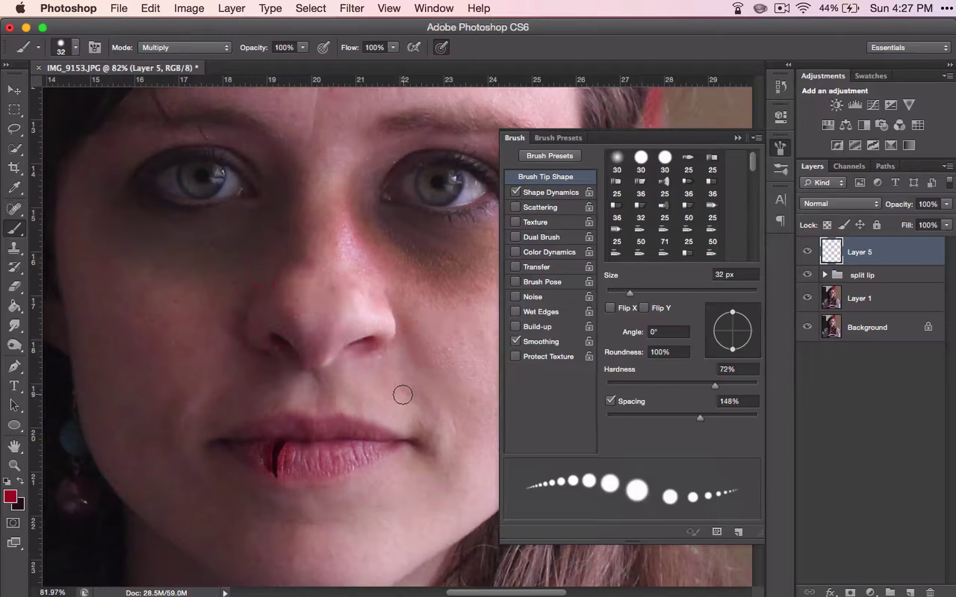
# - Try a brush spacing of 1% with a test stroke down the cheek and undo the stroke
pyautogui.moveTo(699, 418); pyautogui.dragTo(599, 420)
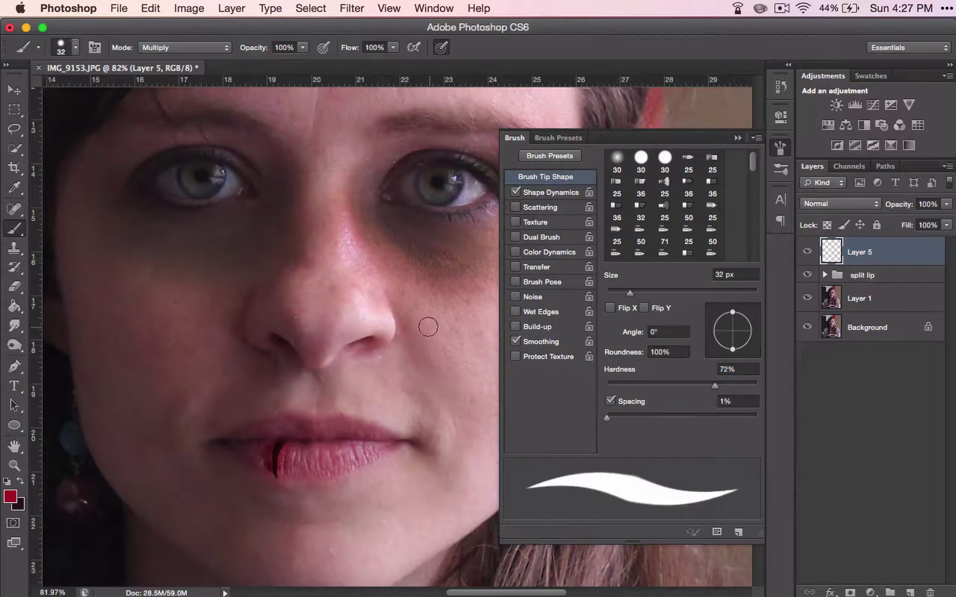
pyautogui.moveTo(428, 327)
pyautogui.mouseDown()
pyautogui.moveTo(392, 366)
pyautogui.moveTo(343, 363)
pyautogui.moveTo(341, 299)
pyautogui.moveTo(384, 278)
pyautogui.moveTo(452, 307)
pyautogui.moveTo(425, 408)
pyautogui.moveTo(465, 441)
pyautogui.mouseUp()
pyautogui.press('super+z')
# - Set the brush spacing to 19% and the Shape Dynamics size jitter to 78%
pyautogui.click(614, 417)
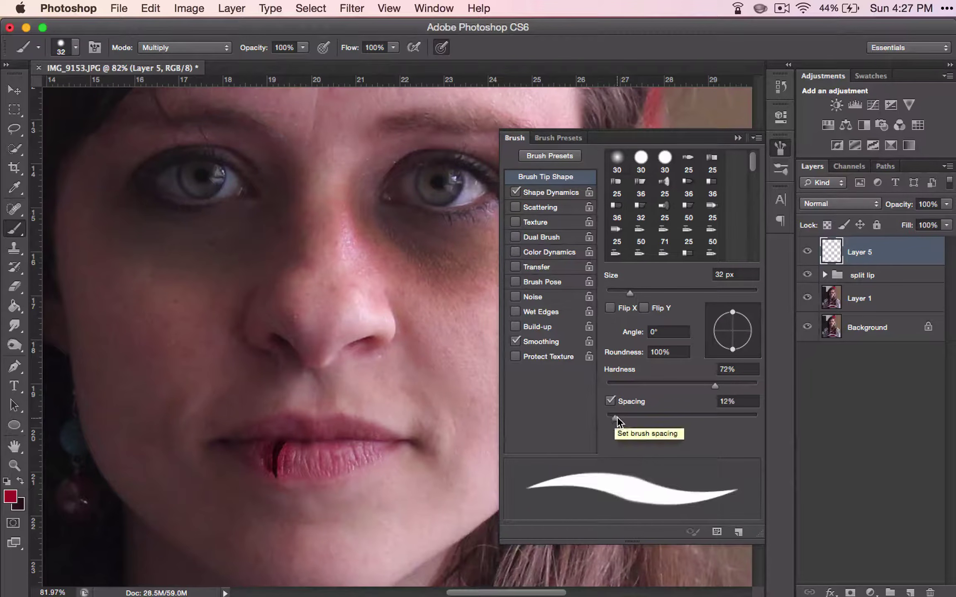
pyautogui.moveTo(617, 416); pyautogui.dragTo(618, 416)
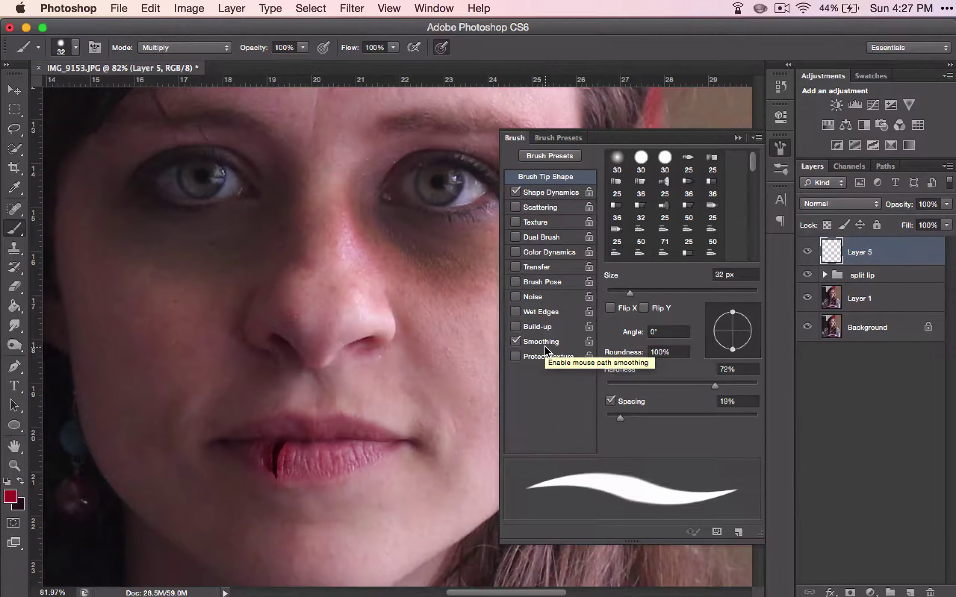
pyautogui.click(546, 192)
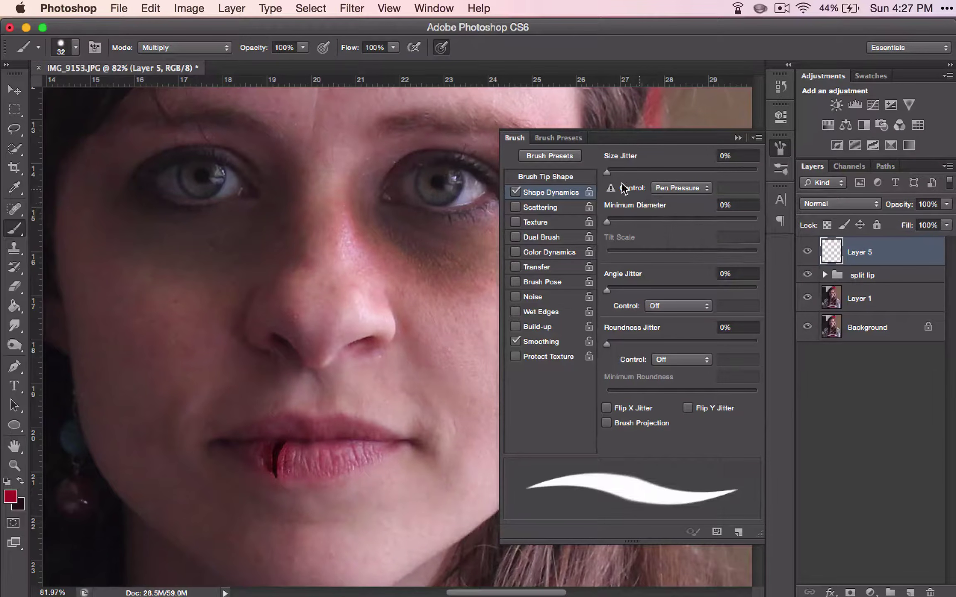
pyautogui.moveTo(606, 172); pyautogui.dragTo(685, 187)
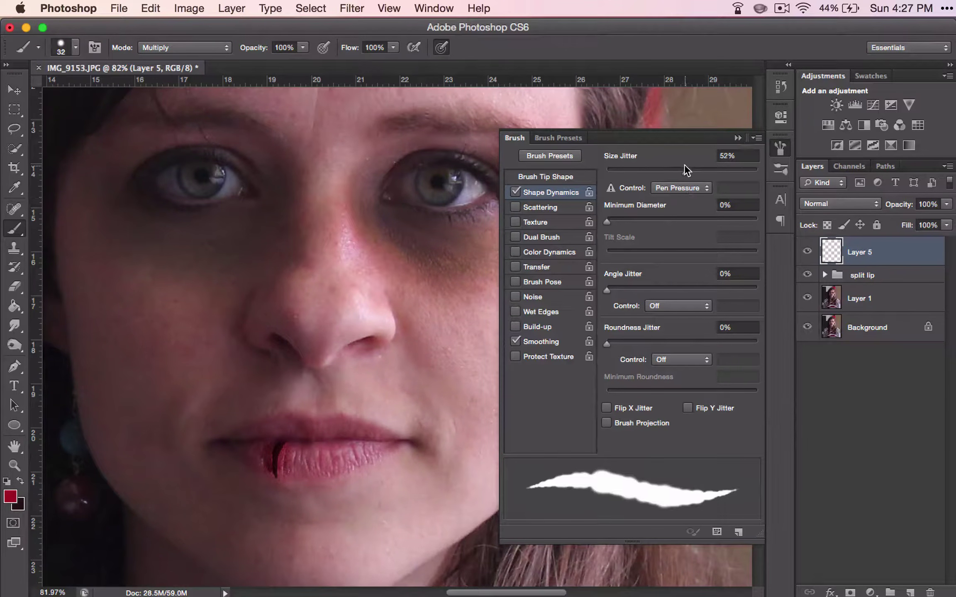
pyautogui.moveTo(684, 169); pyautogui.dragTo(722, 172)
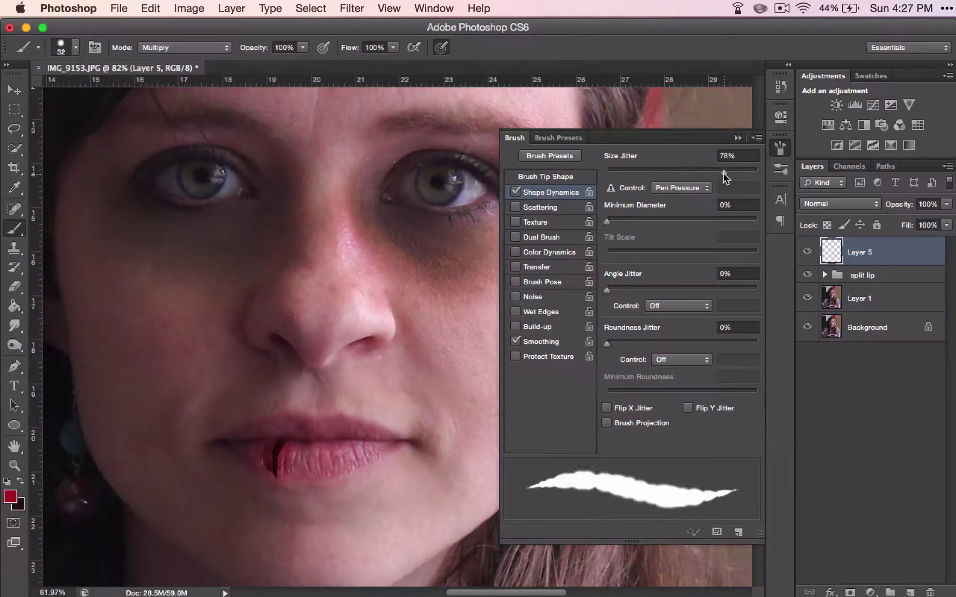
# - Enable brush scattering at 520%, test it with a stroke on the nose and undo the stroke
pyautogui.click(553, 206)
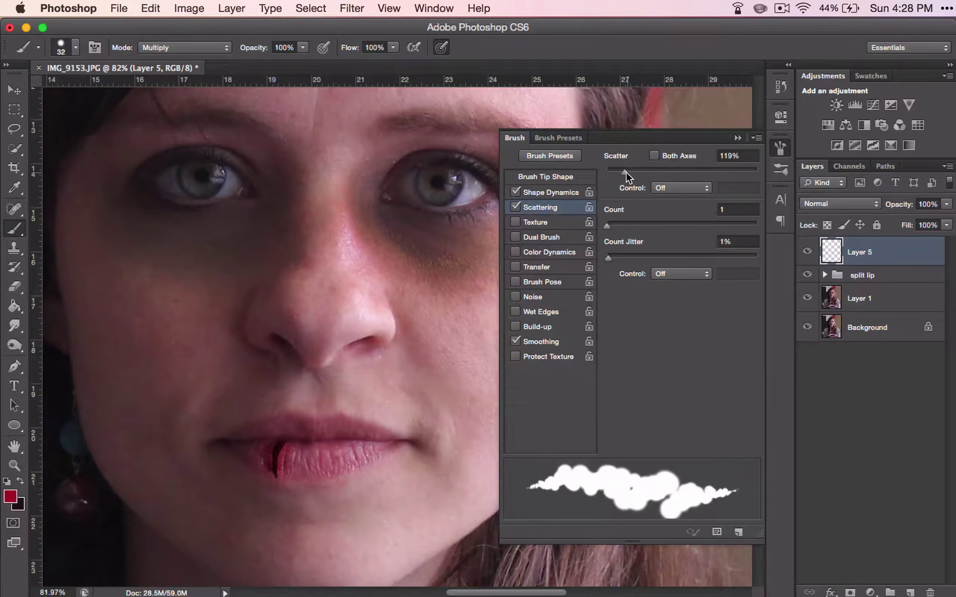
pyautogui.moveTo(625, 172); pyautogui.dragTo(684, 174)
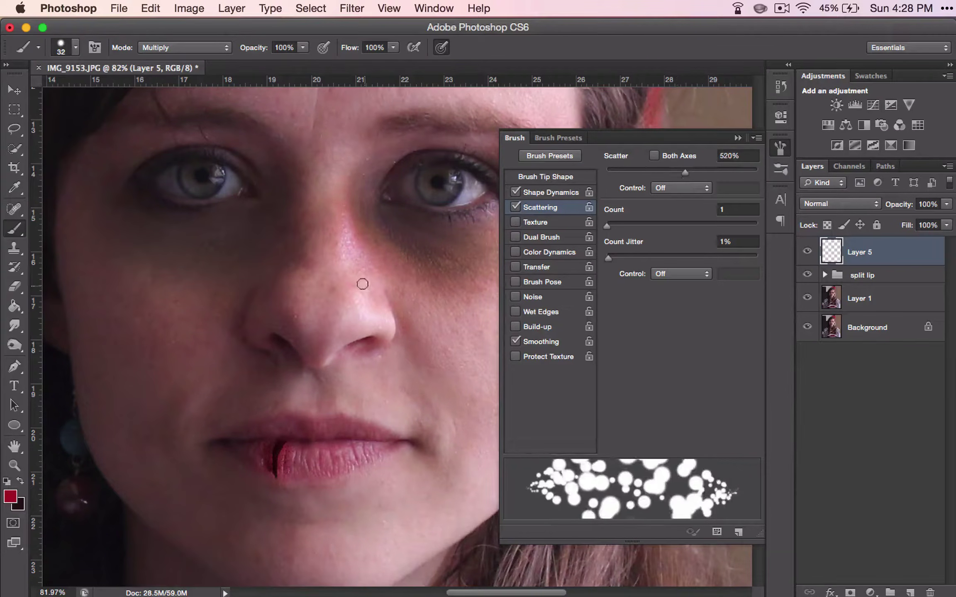
pyautogui.moveTo(352, 273)
pyautogui.mouseDown()
pyautogui.moveTo(384, 383)
pyautogui.moveTo(375, 392)
pyautogui.moveTo(394, 415)
pyautogui.moveTo(408, 472)
pyautogui.moveTo(386, 356)
pyautogui.moveTo(346, 300)
pyautogui.mouseUp()
pyautogui.press('super+z')
# - Reduce the brush scatter to 64%, test it with a stroke down the cheek and undo the stroke
pyautogui.moveTo(684, 172); pyautogui.dragTo(637, 175)
pyautogui.moveTo(621, 176); pyautogui.dragTo(618, 175)
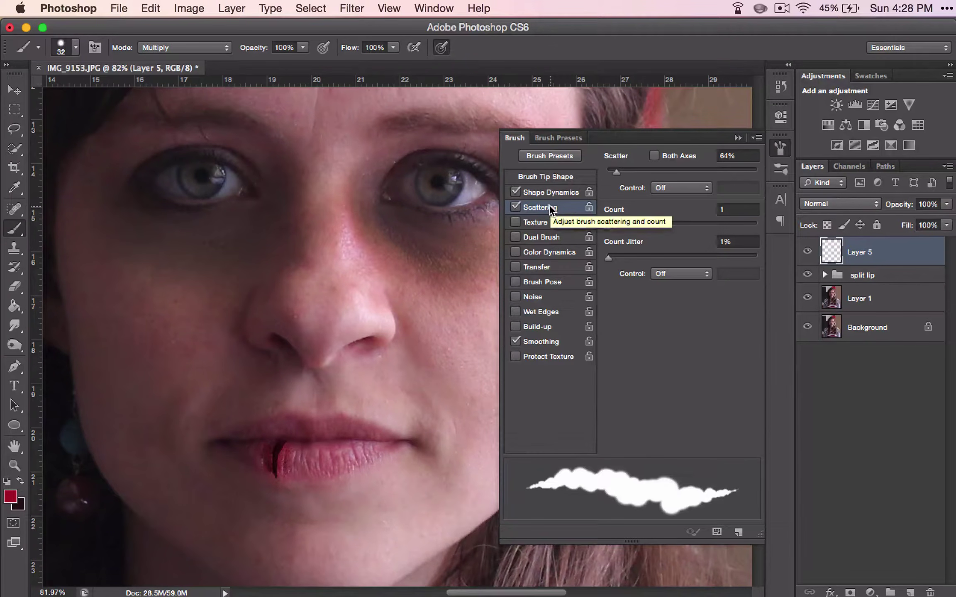
pyautogui.moveTo(380, 289)
pyautogui.mouseDown()
pyautogui.moveTo(402, 418)
pyautogui.moveTo(427, 488)
pyautogui.mouseUp()
pyautogui.press('super+z')
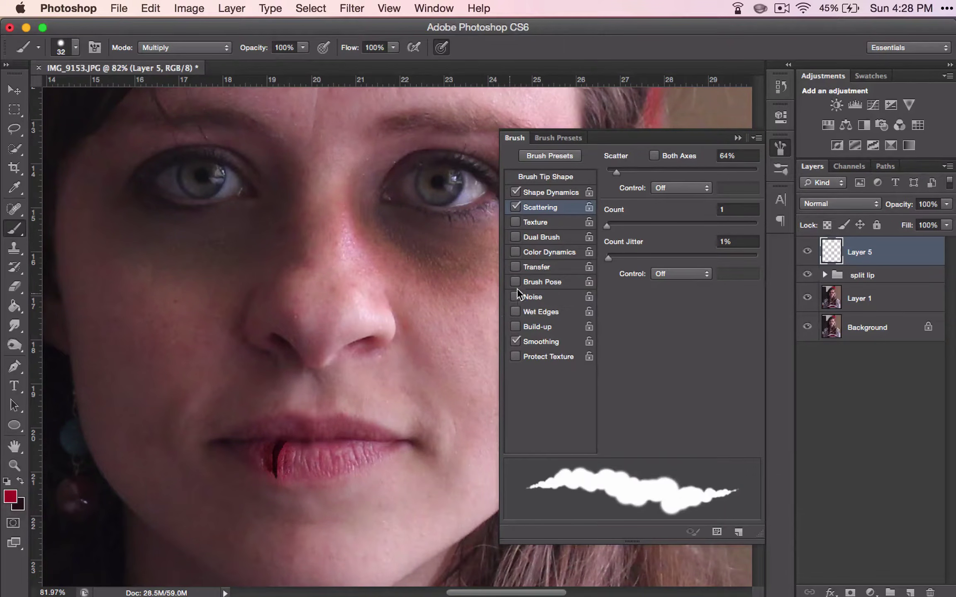
# - Enable the brush's Transfer option, try an opacity jitter of 0% with a test stroke down the cheek and undo the stroke
pyautogui.click(531, 266)
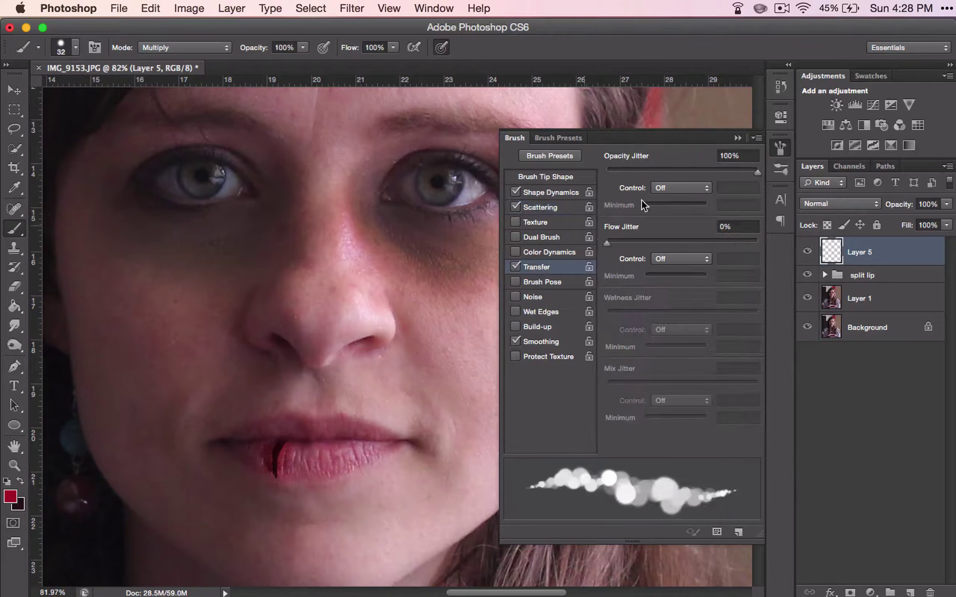
pyautogui.moveTo(755, 168)
pyautogui.mouseDown()
pyautogui.moveTo(591, 172)
pyautogui.moveTo(649, 172)
pyautogui.moveTo(761, 198)
pyautogui.mouseUp()
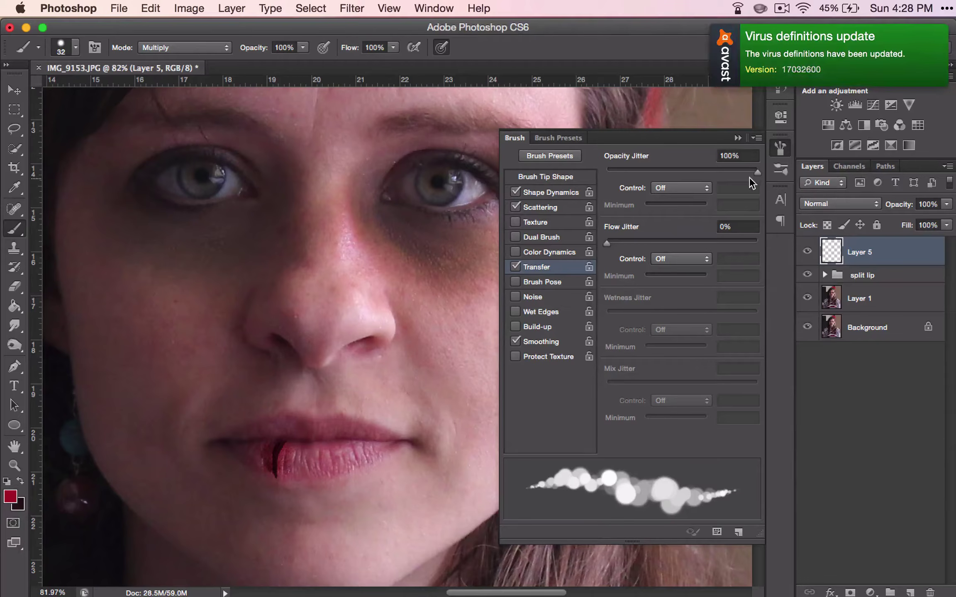
pyautogui.moveTo(723, 171); pyautogui.dragTo(576, 172)
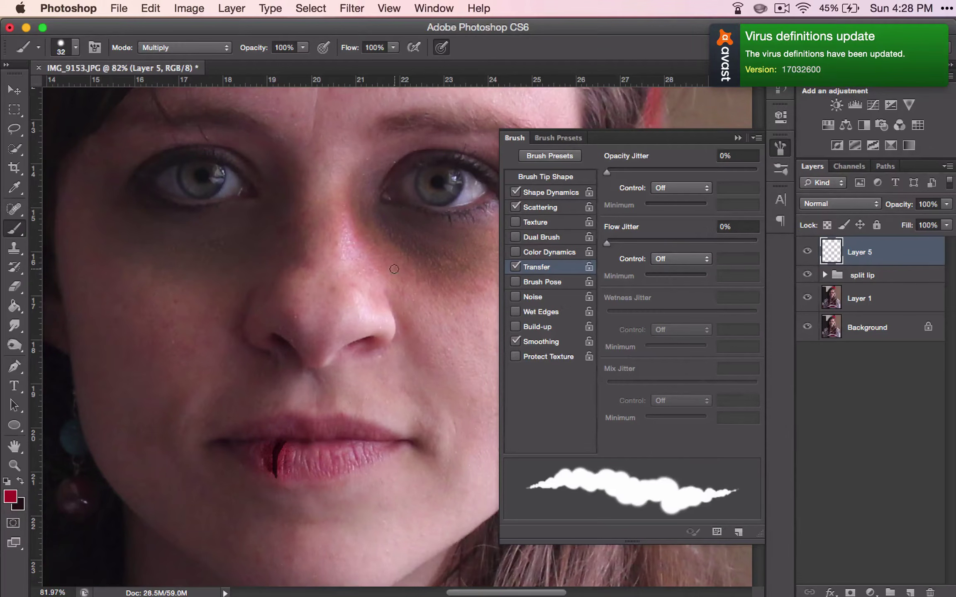
pyautogui.moveTo(397, 269)
pyautogui.mouseDown()
pyautogui.moveTo(400, 307)
pyautogui.moveTo(390, 435)
pyautogui.mouseUp()
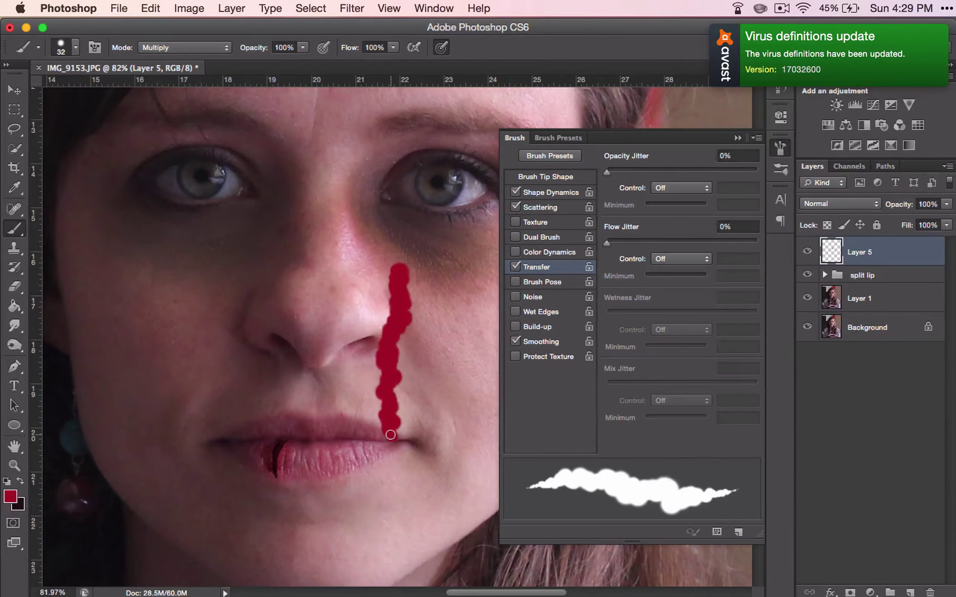
pyautogui.press('super+z')
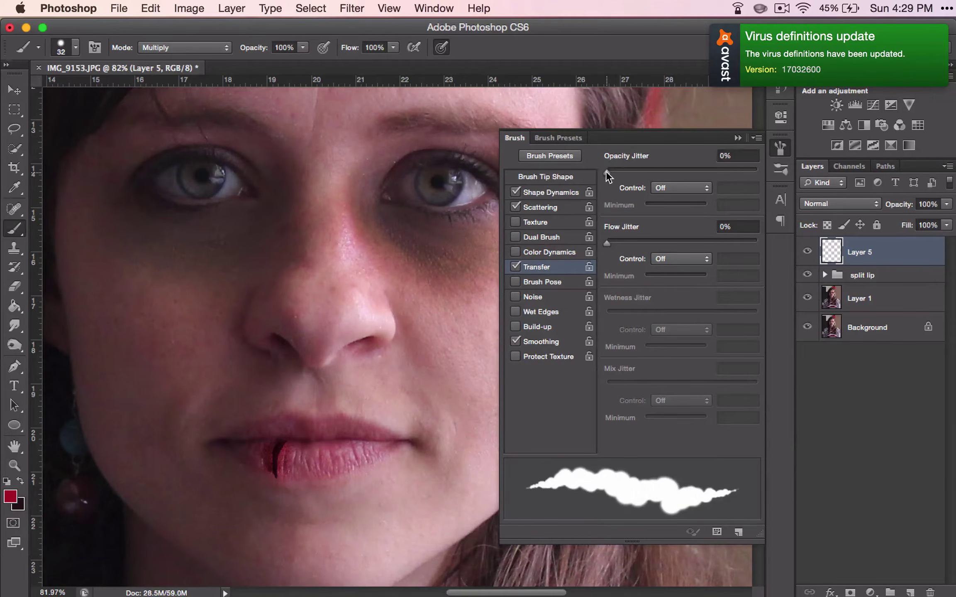
# - Set the brush's opacity jitter to 100% and paint a test stroke from beside the nose down past the corner of the mouth
pyautogui.moveTo(606, 172); pyautogui.dragTo(765, 179)
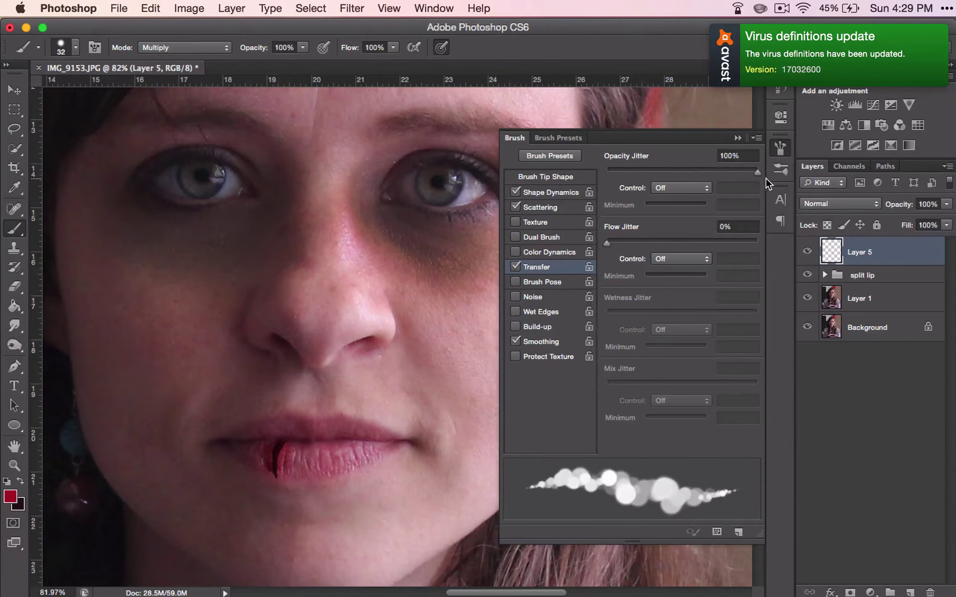
pyautogui.click(394, 280)
pyautogui.moveTo(393, 290)
pyautogui.mouseDown()
pyautogui.moveTo(401, 375)
pyautogui.moveTo(433, 460)
pyautogui.mouseUp()
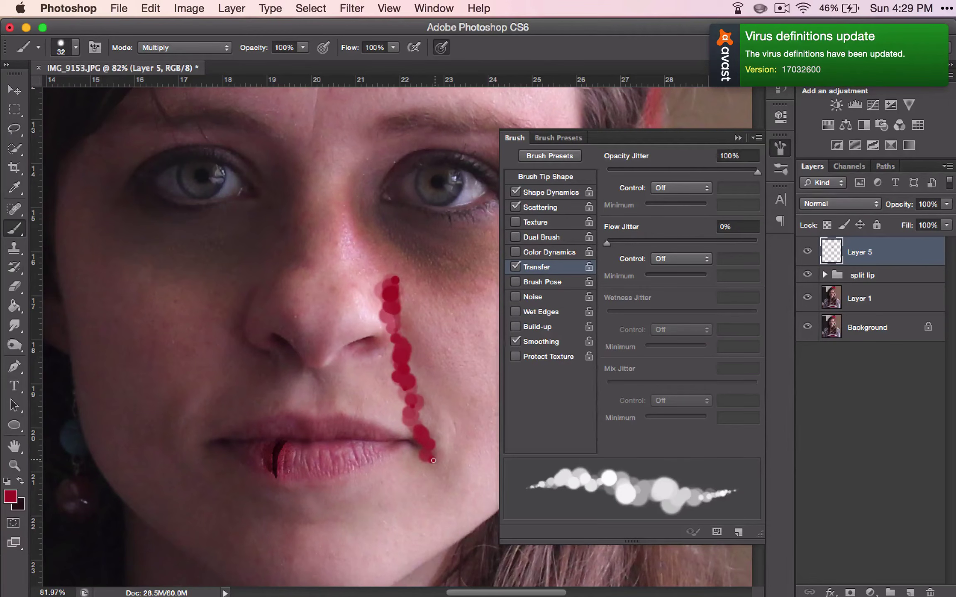